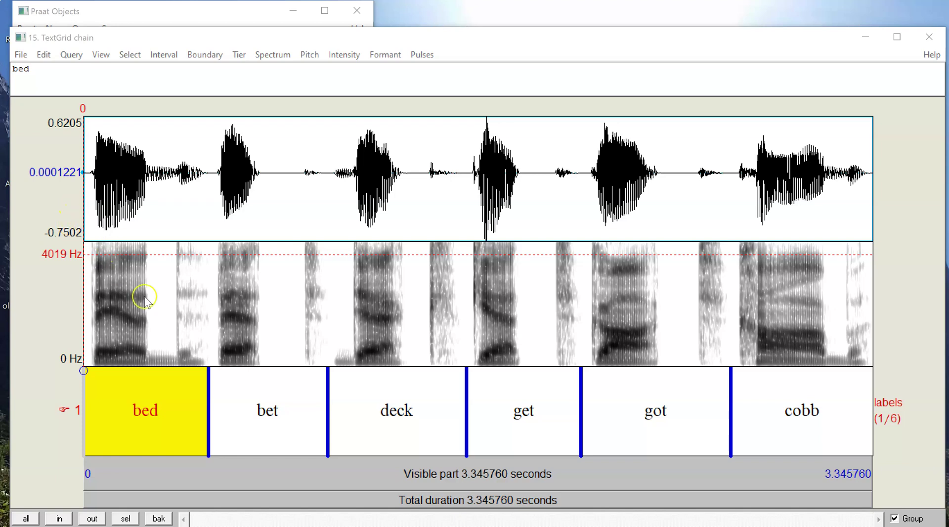
Step: Zoom the view to just the words bed and bet, and select the bed interval
left_click(330, 294, "shift")
left_click(130, 518)
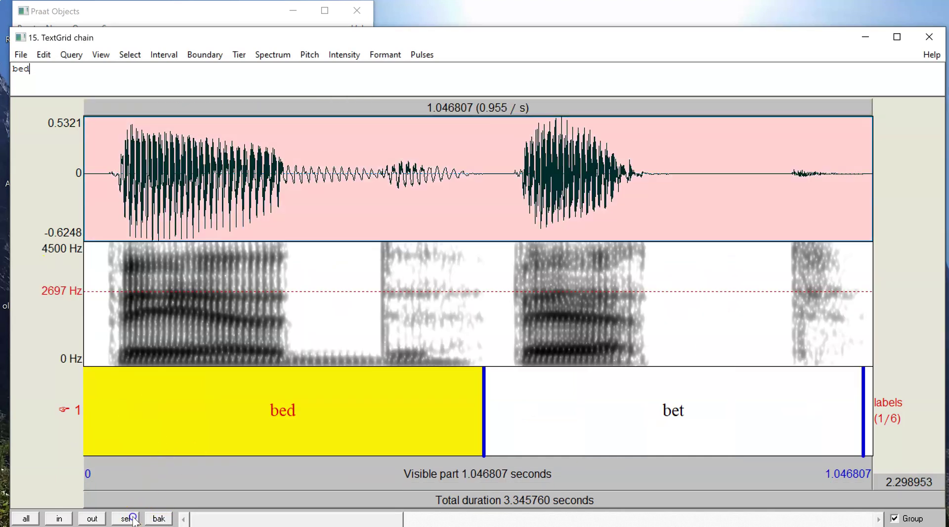
left_click(323, 399)
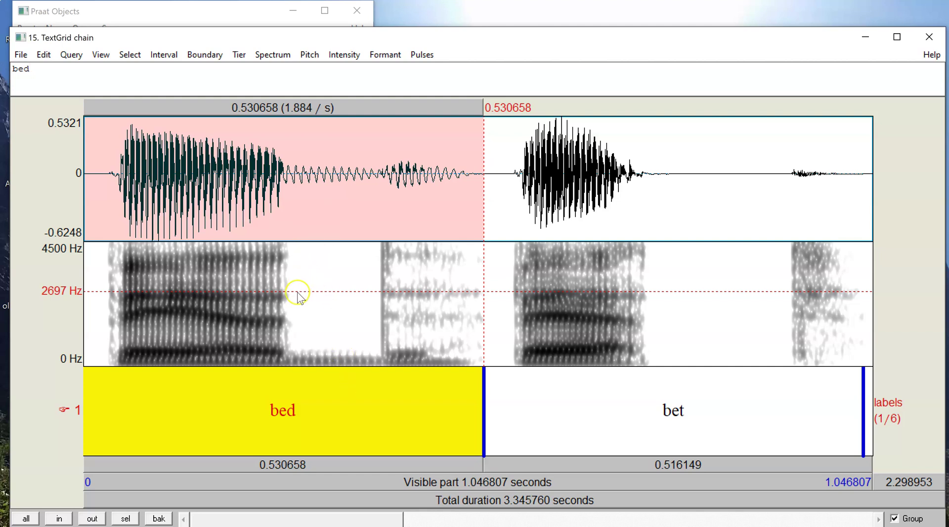
Step: Measure the vowel and stop closure durations of bed and bet
left_click_drag(291, 186, 125, 187)
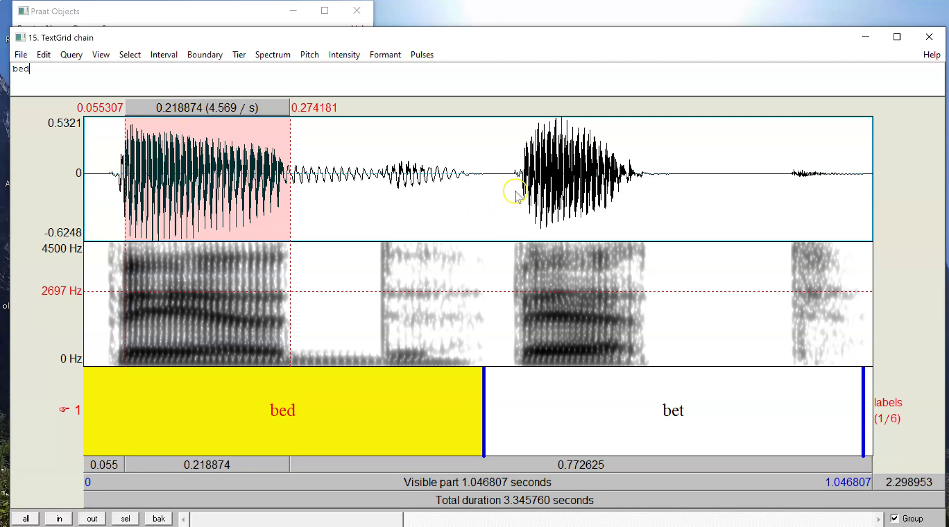
left_click_drag(522, 178, 638, 167)
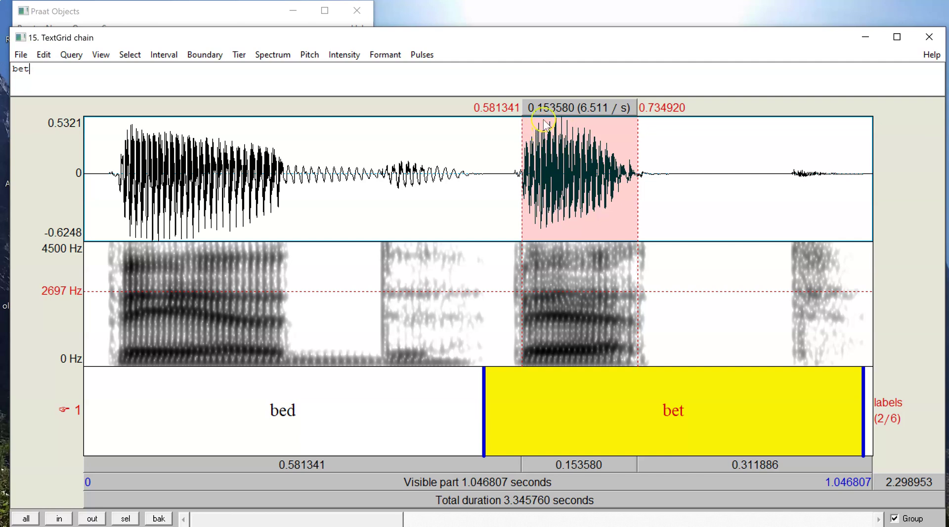
left_click(451, 272)
left_click_drag(378, 352, 288, 356)
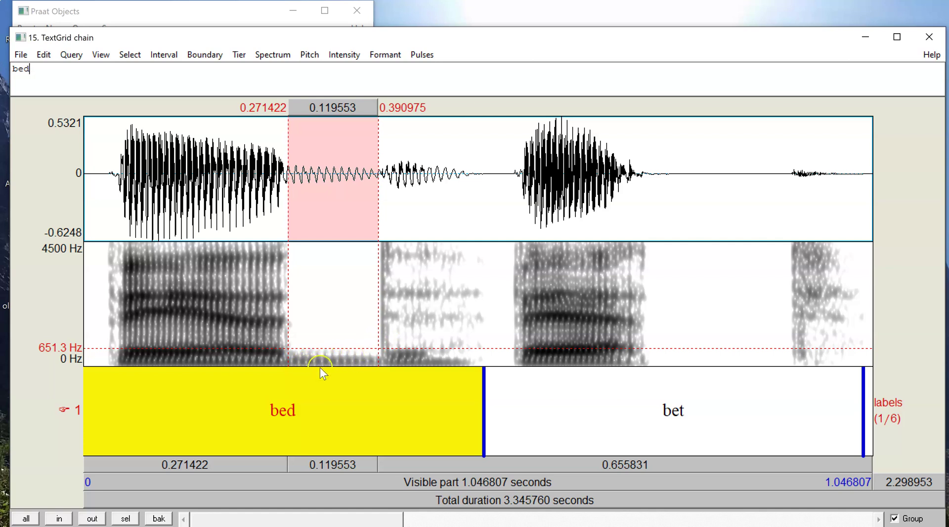
left_click_drag(649, 307, 790, 285)
left_click(775, 301)
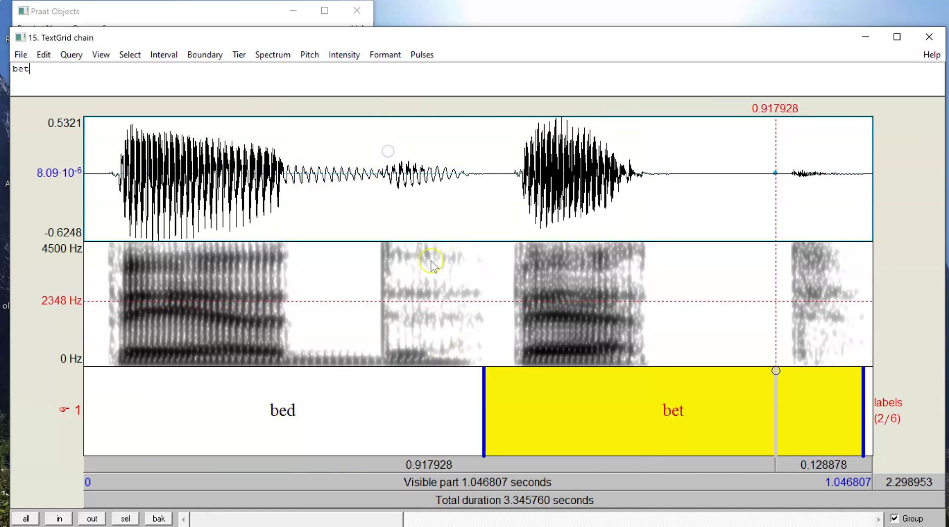
Step: Measure the final stop release durations of bed and bet
left_click_drag(387, 175, 455, 189)
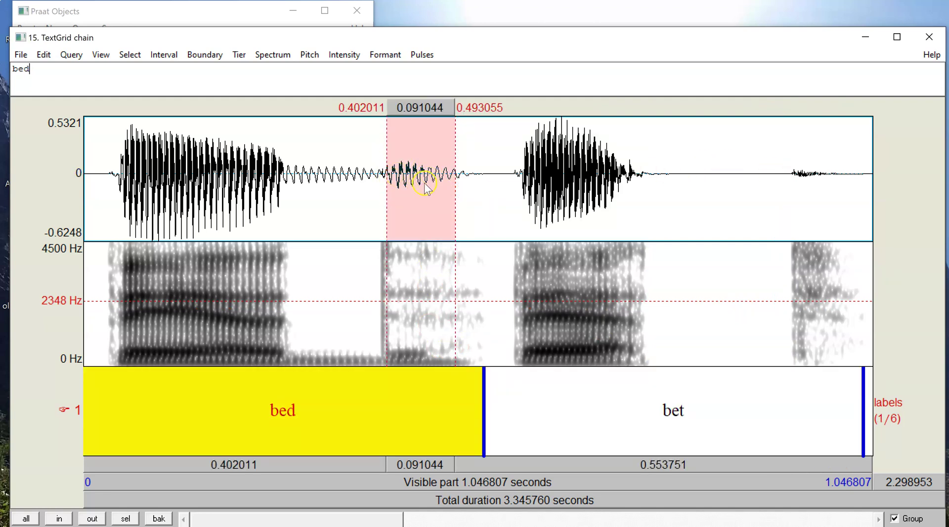
left_click_drag(790, 173, 850, 170)
left_click(807, 219)
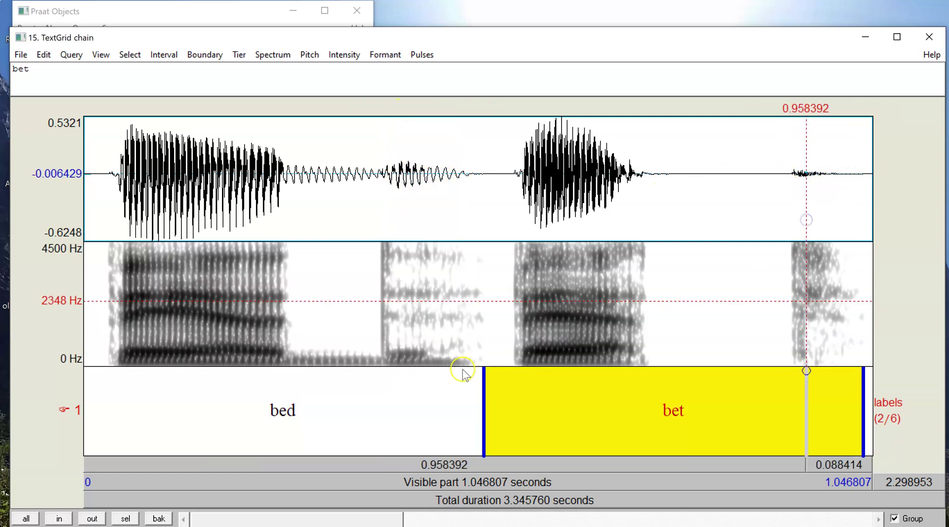
Step: Zoom out, then zoom in on only bet and deck and select the deck interval
left_click(93, 519)
left_click(508, 393)
left_click_drag(624, 242, 269, 233)
left_click(119, 519)
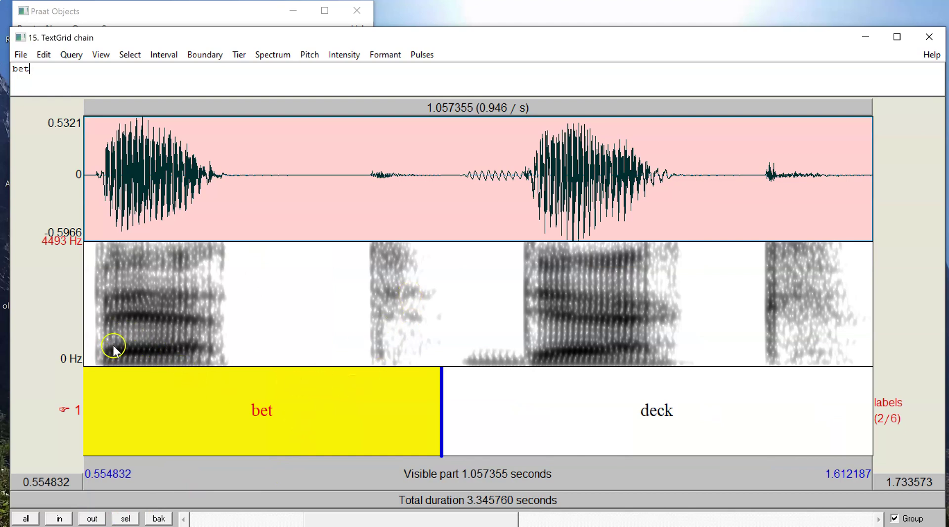
left_click(645, 415)
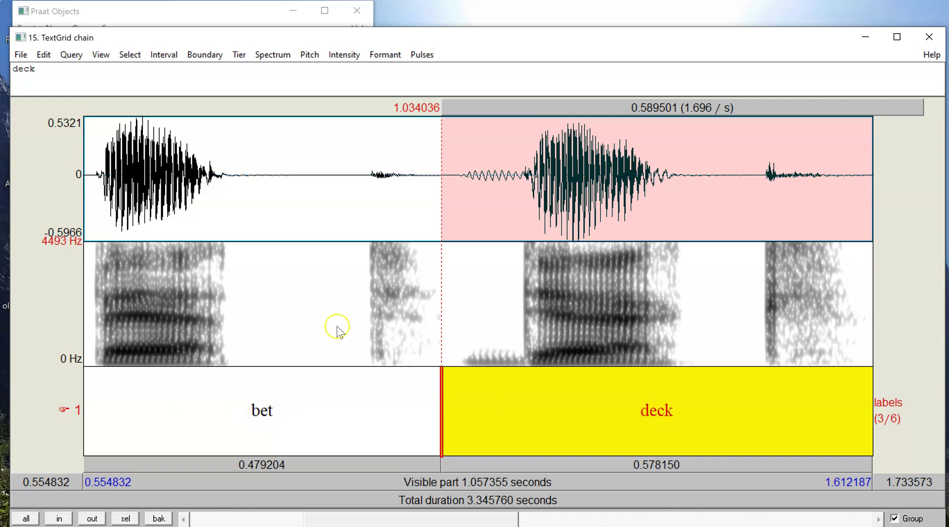
Step: Read formant frequencies at the vowel onsets of deck and bet, ending at 1.165253 s
left_click(541, 314)
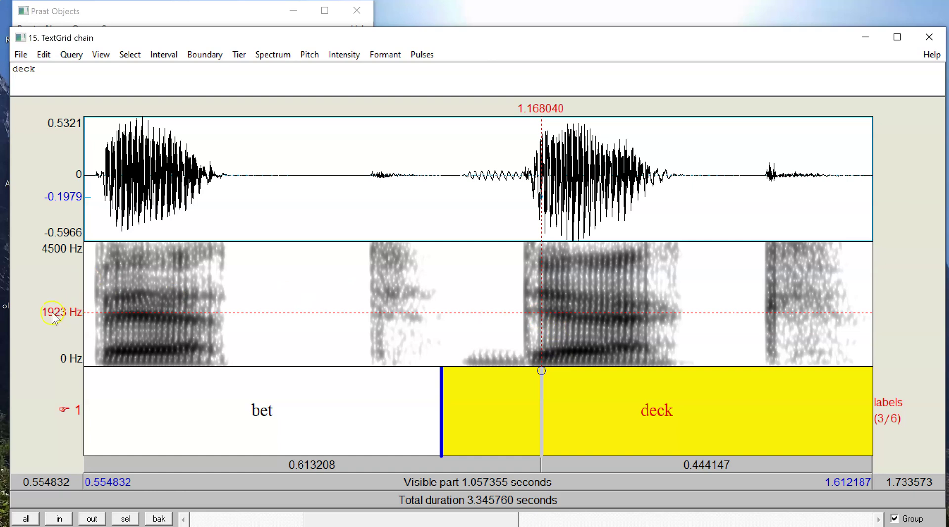
left_click(106, 321)
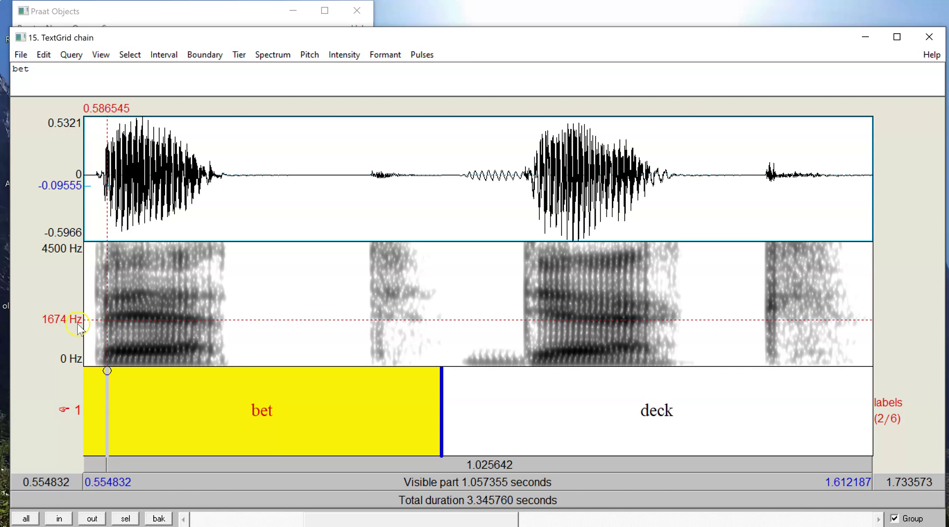
left_click(537, 359)
left_click(539, 294)
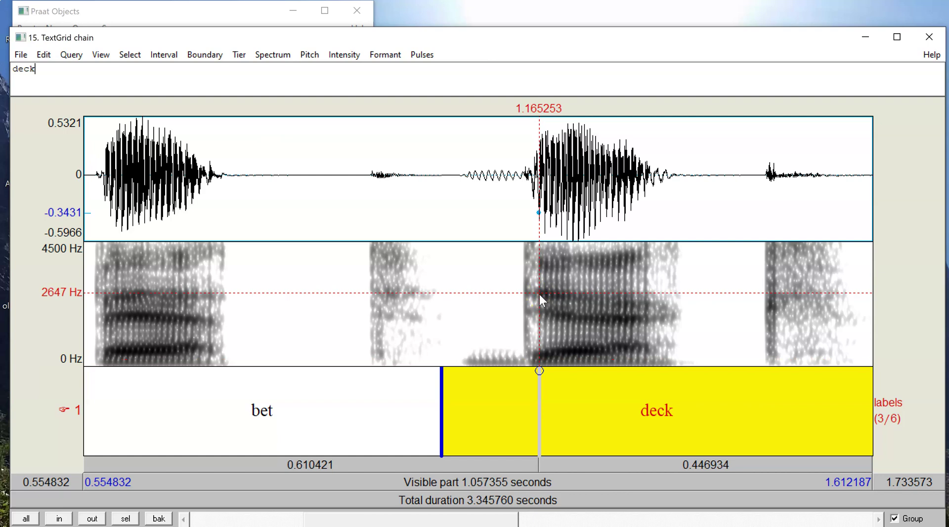
left_click(386, 53)
left_click(409, 71)
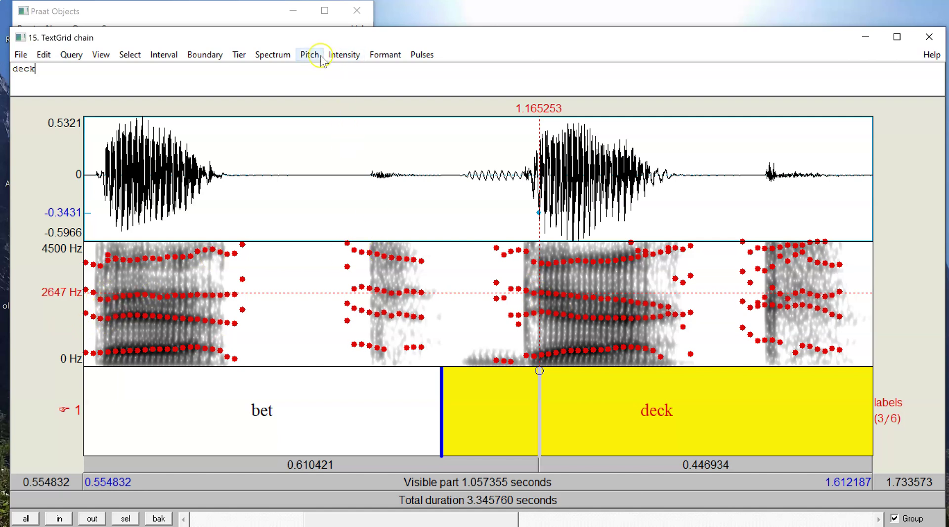
left_click(384, 55)
left_click(406, 73)
Step: Scroll to deck and get, and measure the VOT of deck's initial stop
left_click_drag(483, 517, 591, 518)
left_click(367, 419)
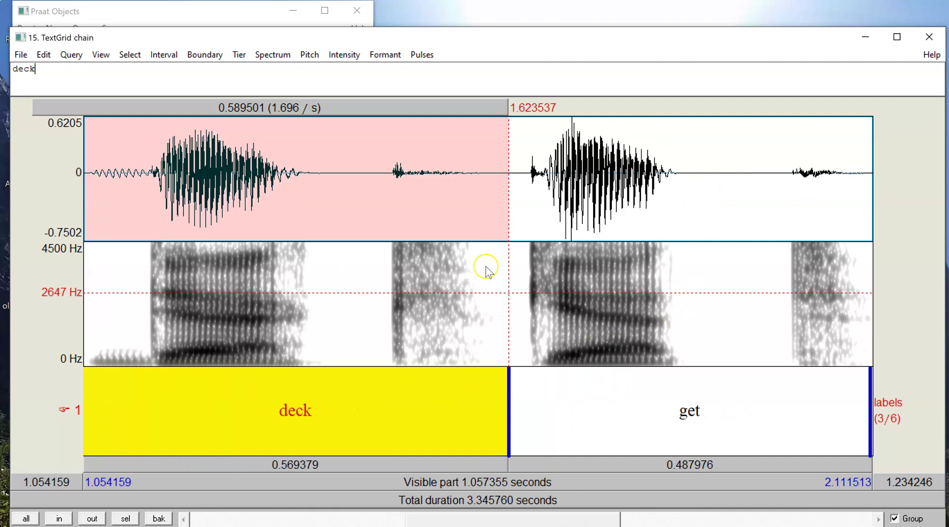
left_click_drag(202, 275, 144, 257)
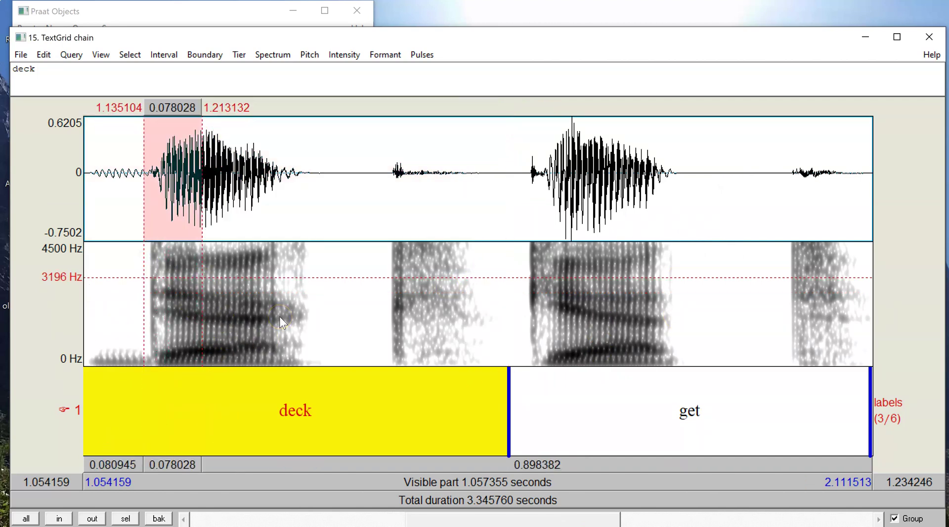
Step: Place time points at the vowel onsets of get and deck, ending at 1.175047 s
left_click(565, 307)
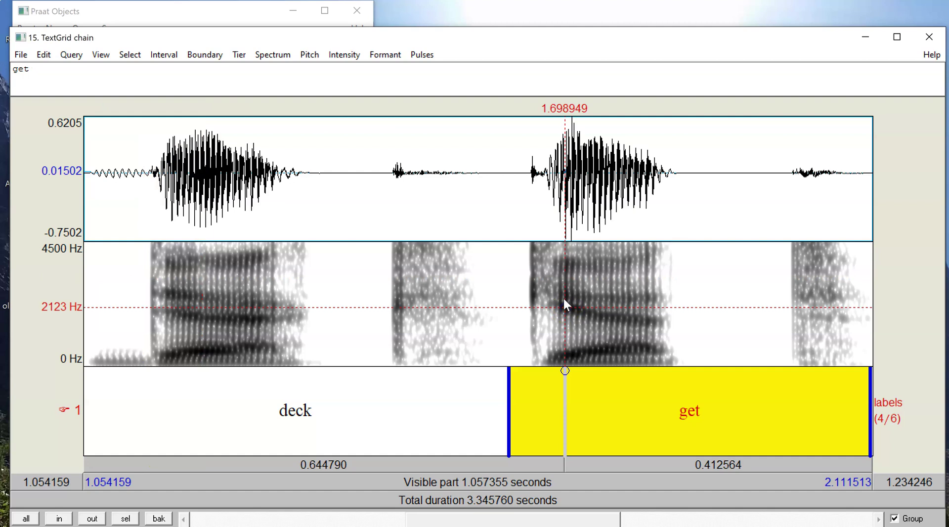
left_click(563, 297)
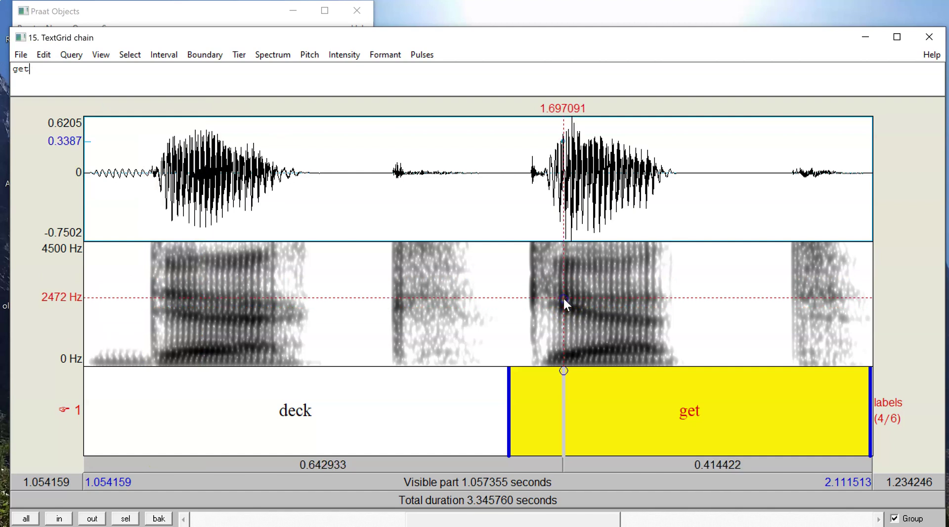
left_click(174, 315)
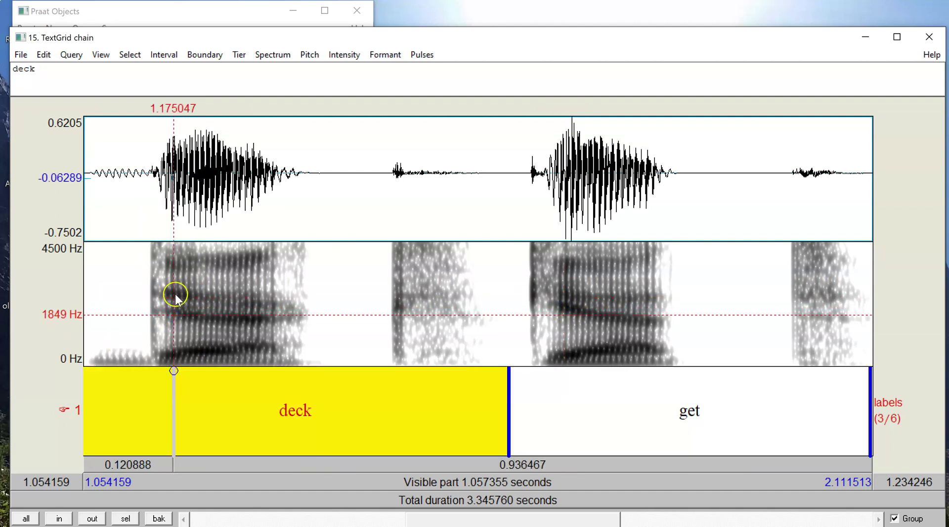
left_click(373, 64)
left_click(399, 71)
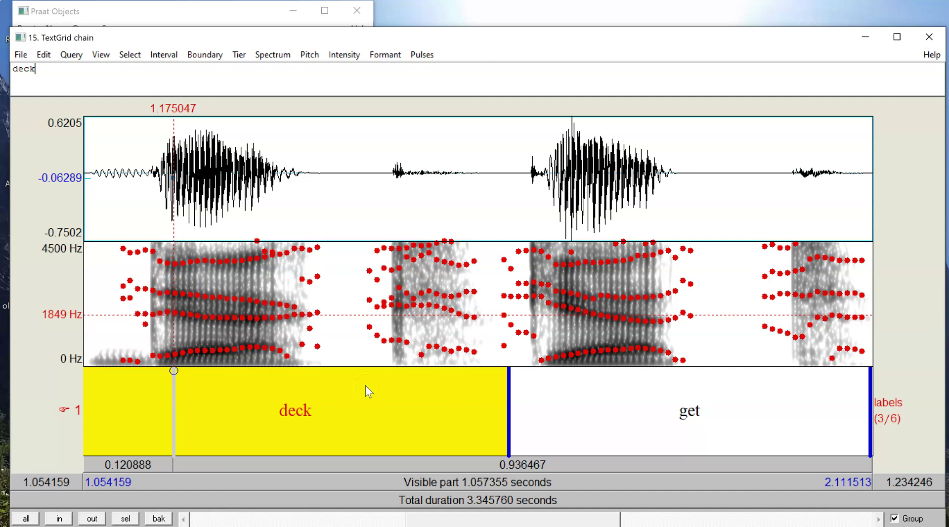
left_click(384, 54)
left_click(414, 77)
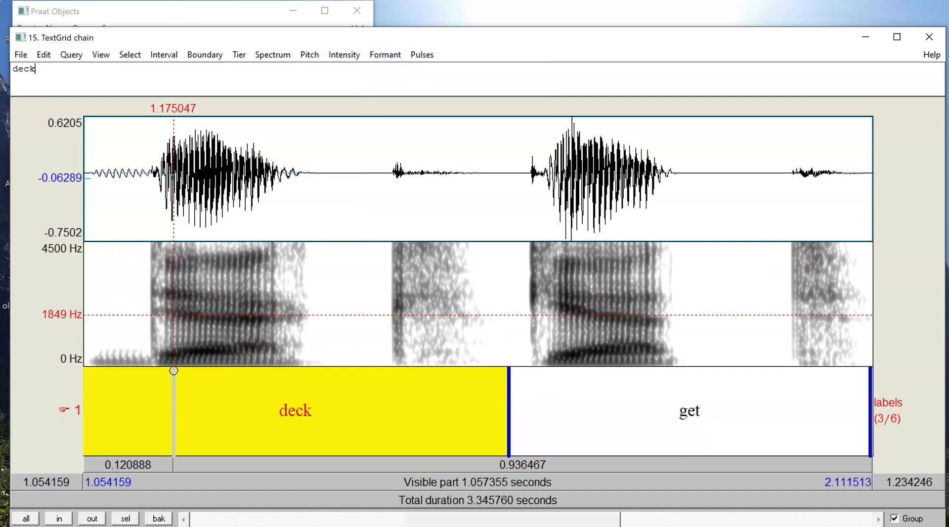
Step: Scroll to get and got, and read the first and second formants in get's vowel
left_click_drag(584, 518, 697, 514)
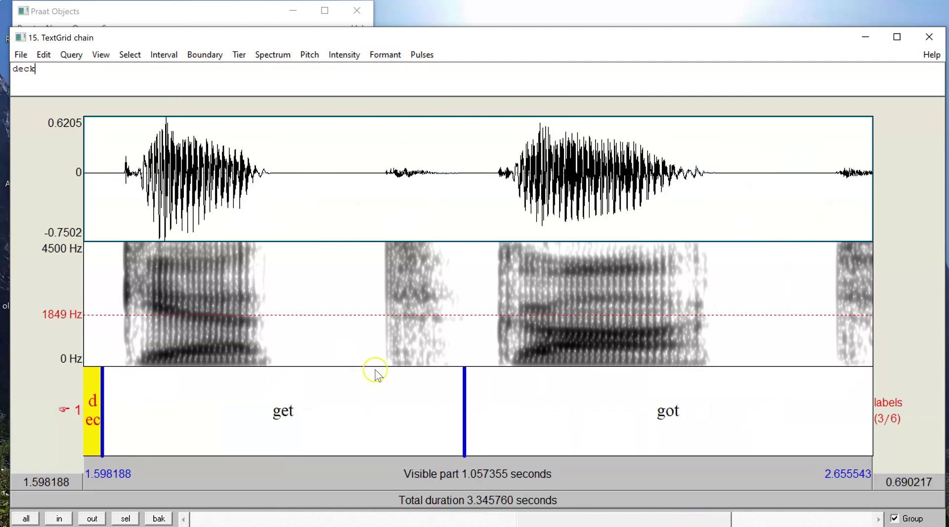
left_click(339, 252)
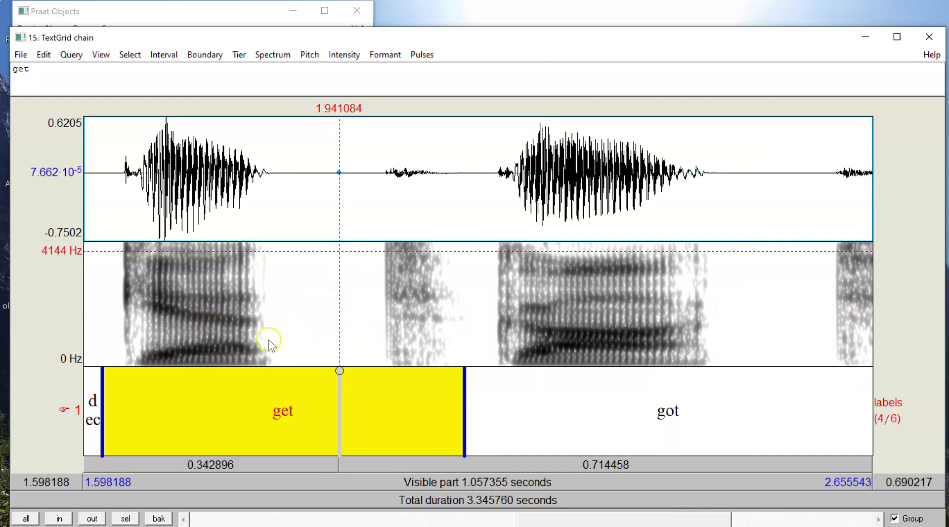
left_click(191, 351)
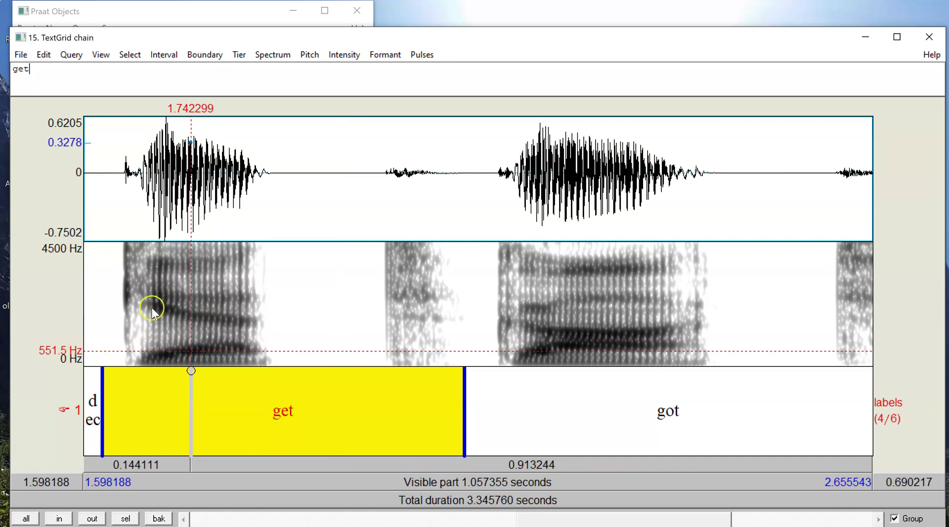
left_click(170, 311)
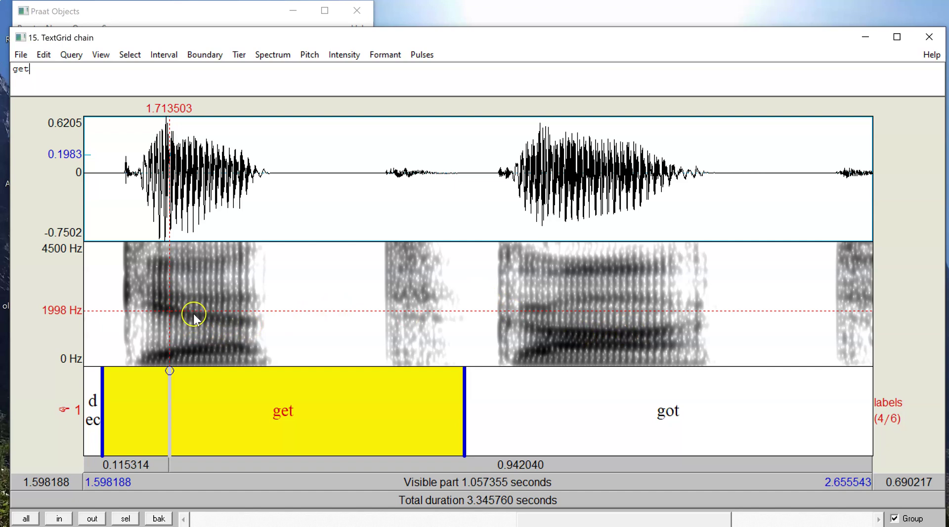
Step: Fine-tune the point in get's vowel, then move it to 2.284779 s in got's vowel (1175 Hz)
left_click(165, 308)
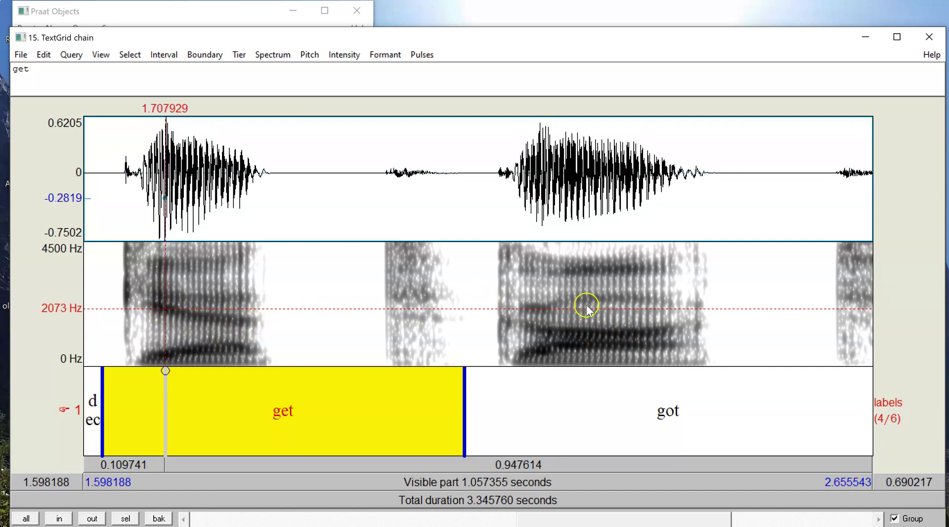
left_click(170, 311)
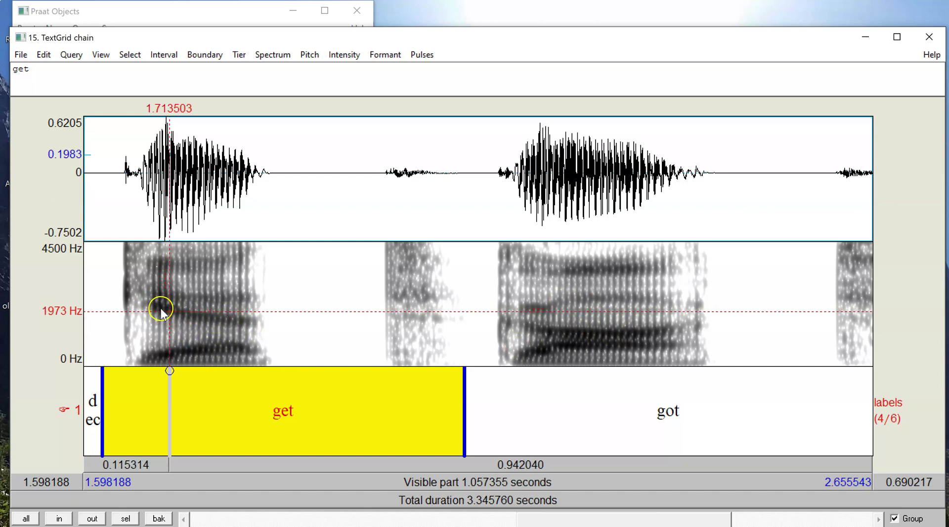
left_click(163, 310)
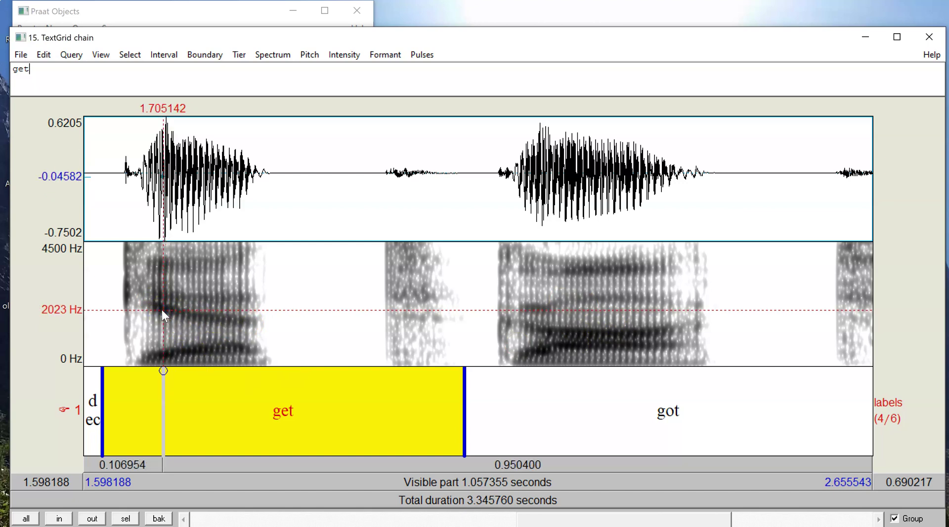
left_click(162, 310)
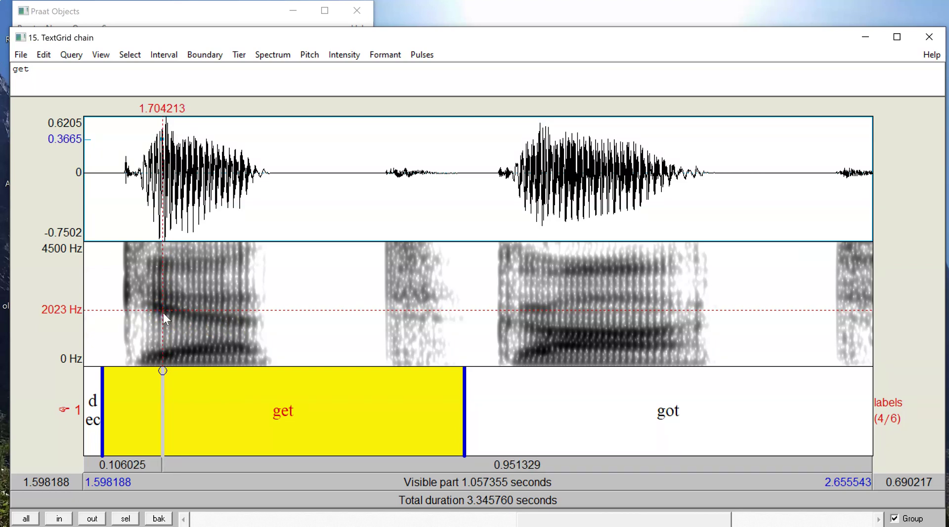
left_click(163, 310)
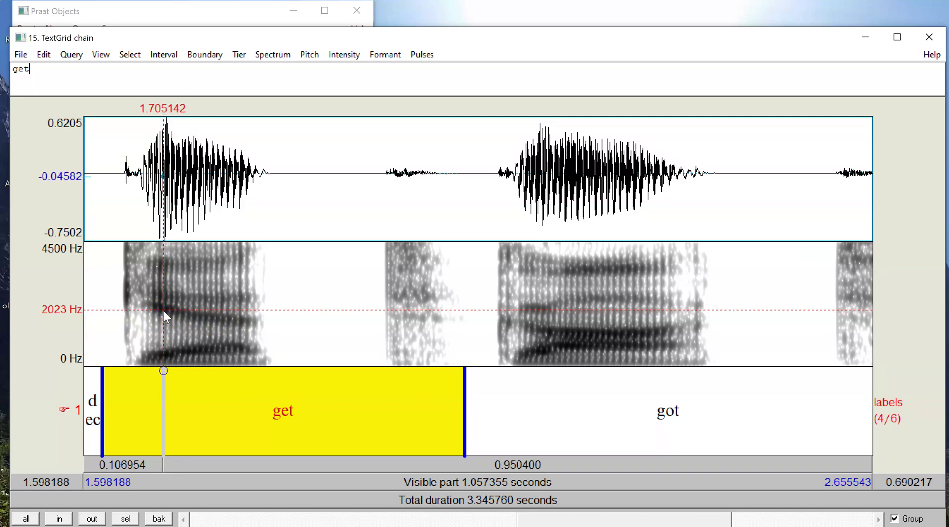
left_click(596, 335)
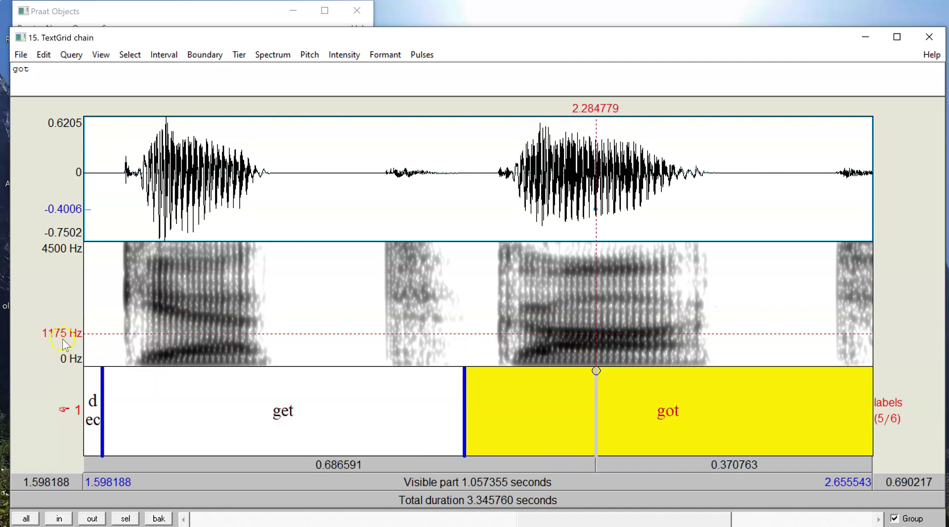
Step: Overlay formant tracks and query F1 at 2.276419 s in got's vowel, about 751 Hz
left_click(385, 55)
left_click(403, 72)
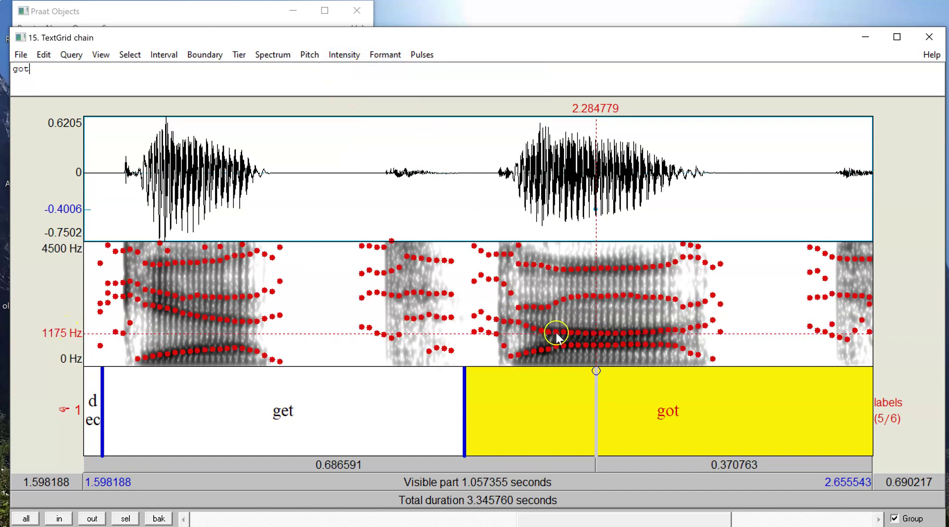
left_click(590, 333)
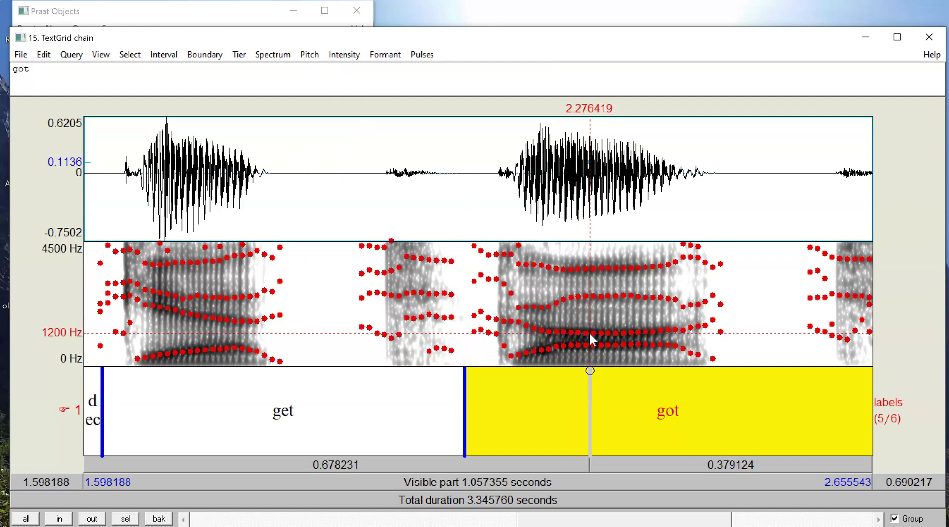
left_click(384, 55)
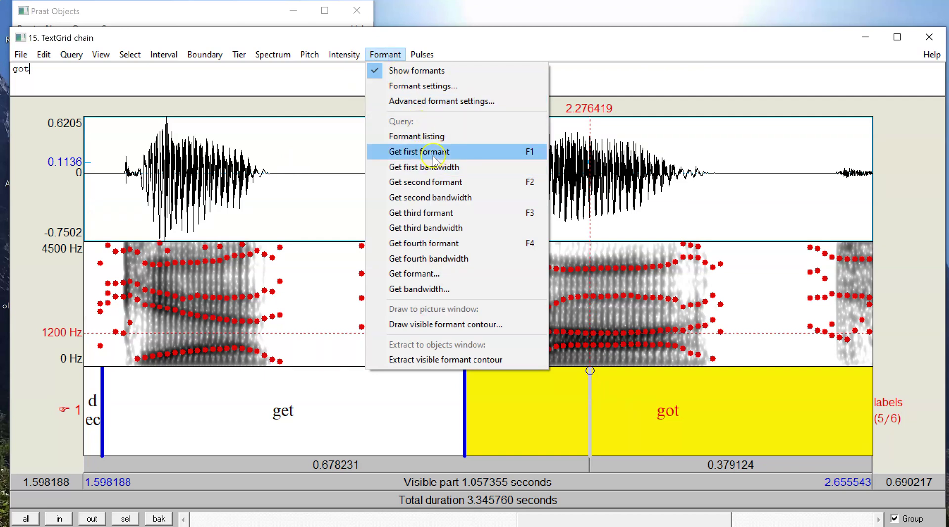
left_click(433, 153)
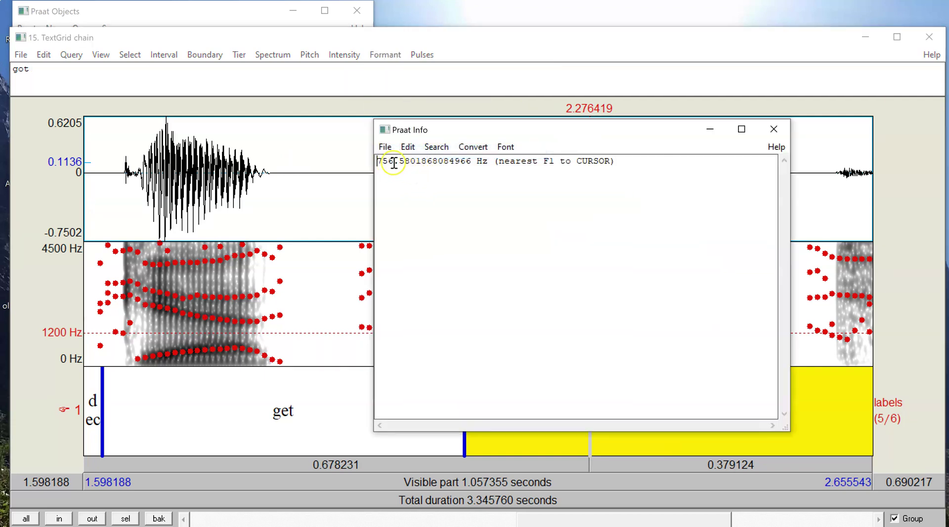
left_click(774, 130)
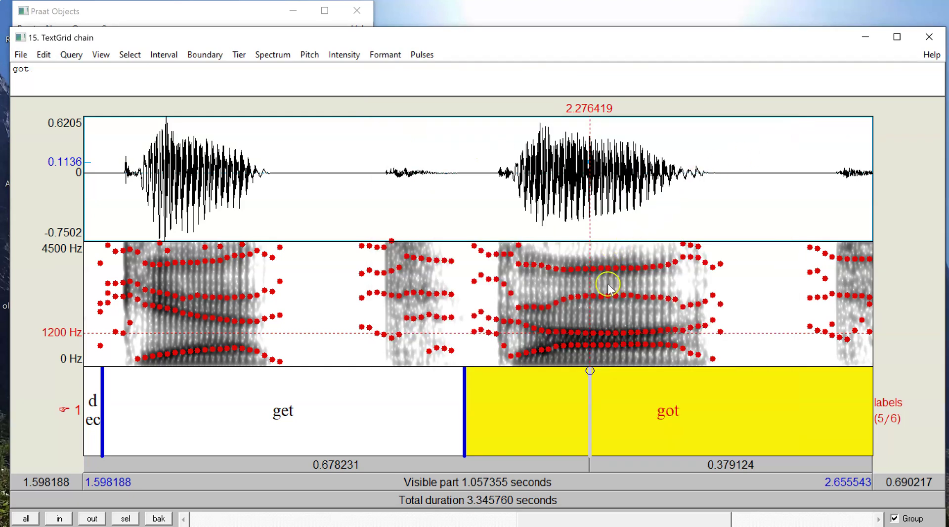
left_click(590, 346)
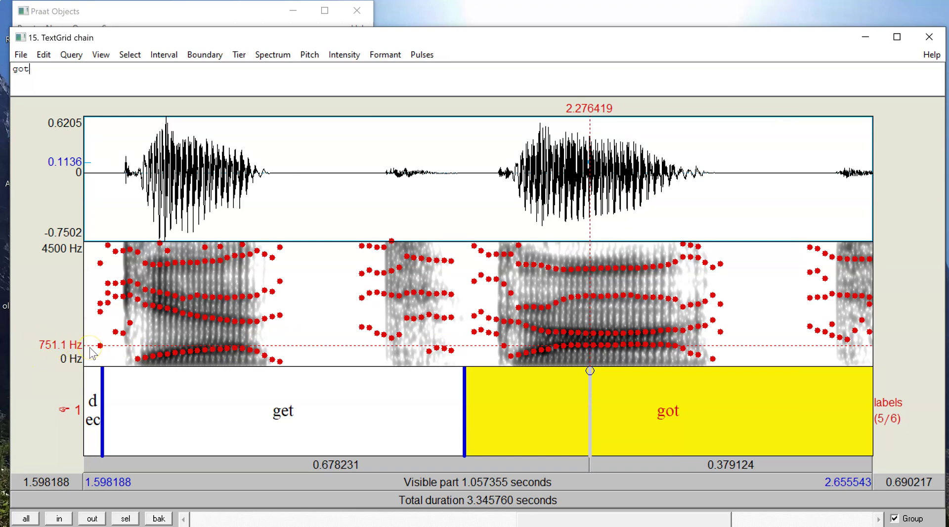
Step: Zoom in on got and cobb and select got's initial aspiration, 0.069 s
left_click(684, 520)
left_click_drag(684, 520, 805, 492)
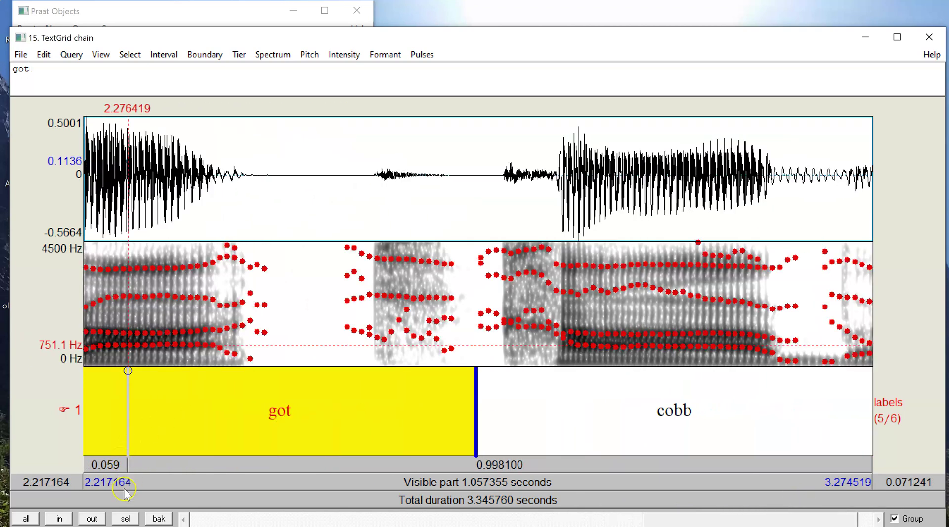
left_click(92, 520)
left_click_drag(293, 297, 886, 254)
left_click(126, 518)
left_click(159, 364)
left_click_drag(136, 331, 92, 328)
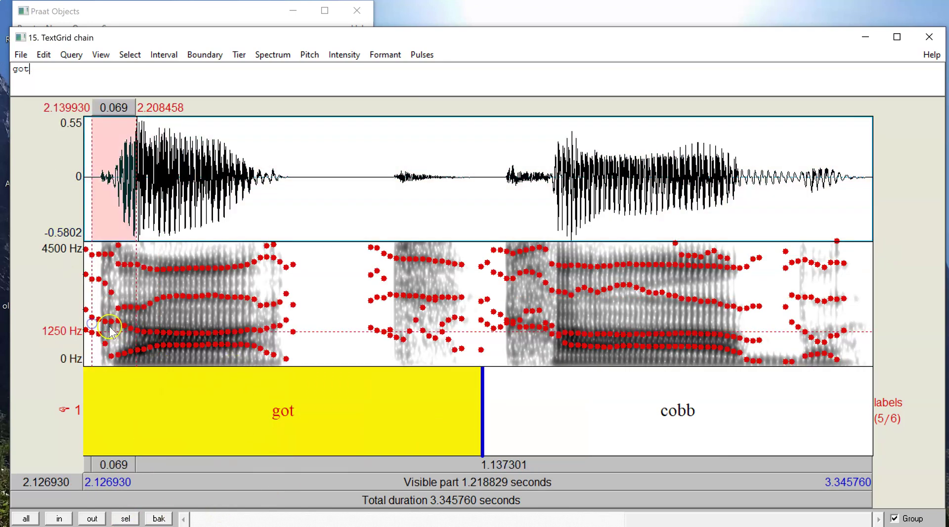
Step: Measure the aspiration before cobb's vowel as 0.070301 s, then zoom back out
left_click_drag(588, 282, 497, 277)
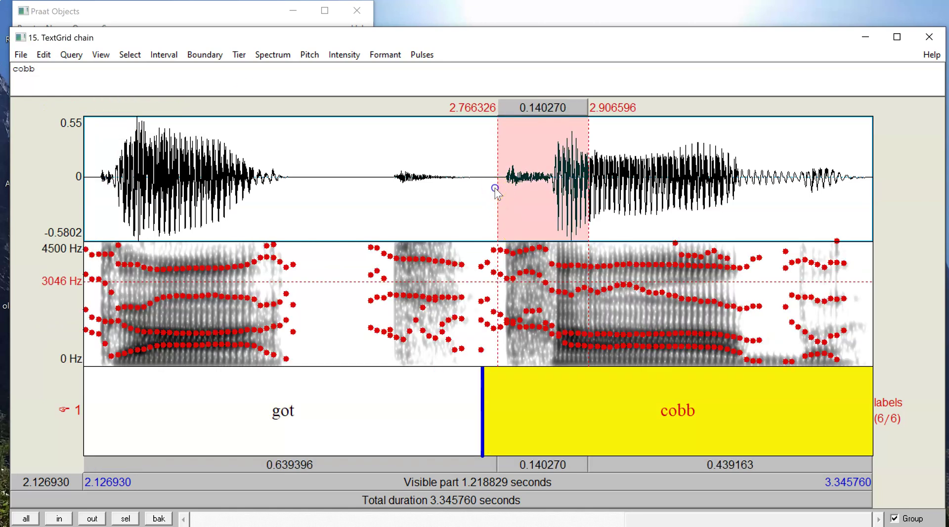
left_click_drag(495, 191, 604, 207)
left_click(126, 518)
left_click_drag(169, 173, 496, 201)
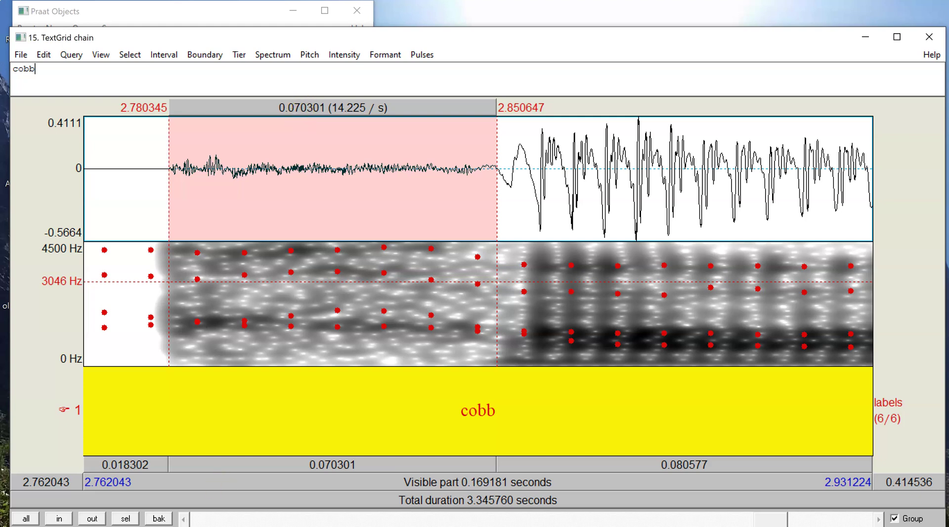
left_click(92, 519)
left_click(93, 518)
left_click(92, 519)
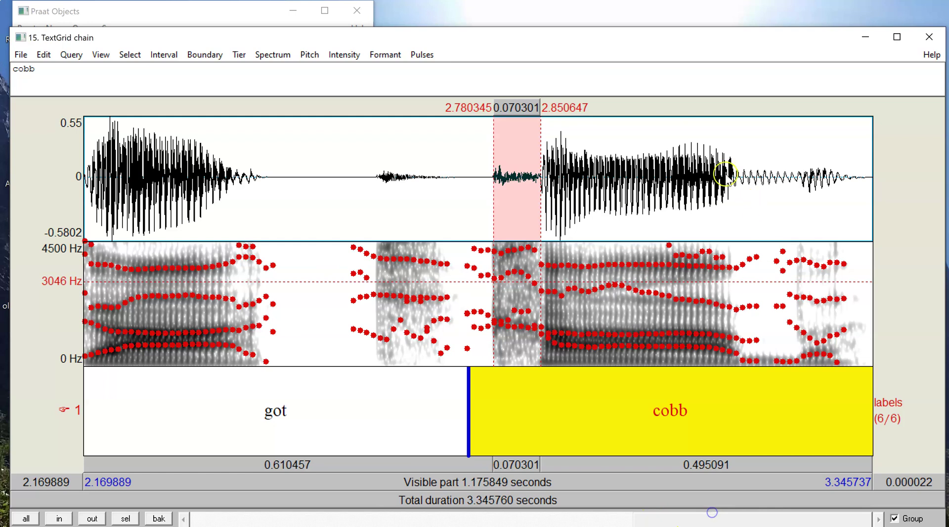
Step: Select the final portion of cobb and hide the formant tracks
left_click_drag(704, 170, 903, 183)
left_click(385, 54)
left_click(405, 70)
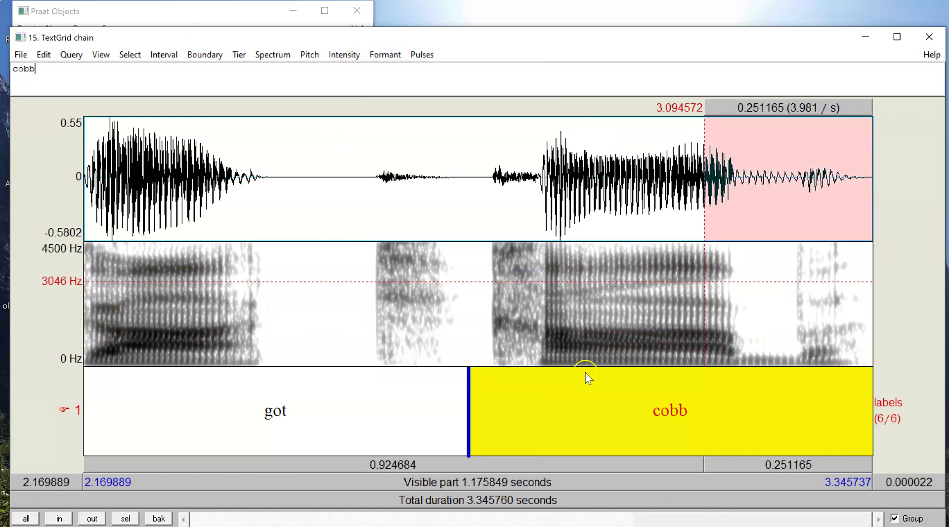
Step: Zoom in and measure cobb's final stop closure at 0.095567 s, then zoom out
left_click_drag(707, 233, 698, 231)
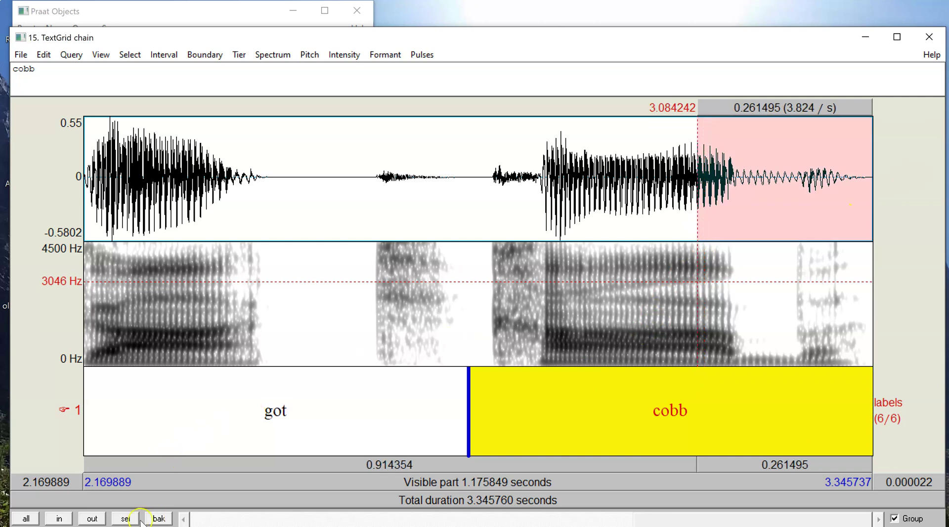
left_click(126, 518)
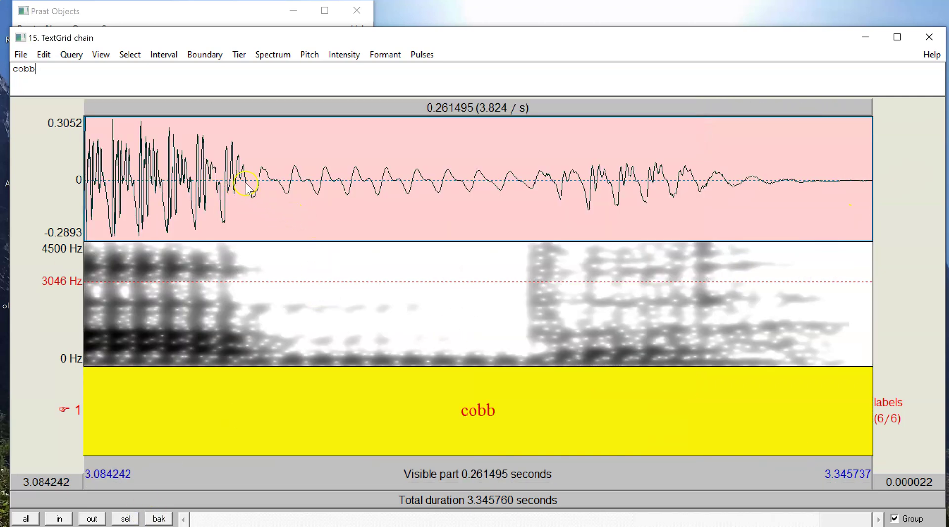
left_click_drag(245, 185, 532, 182)
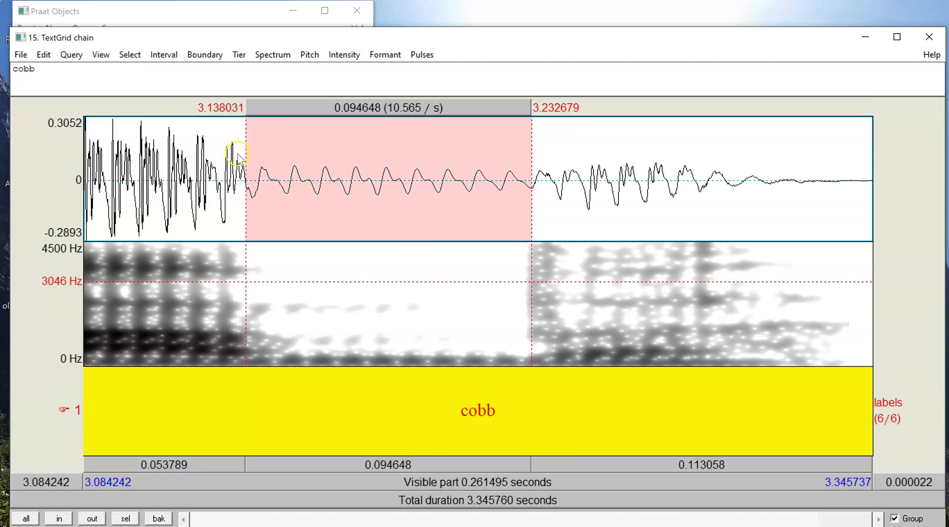
left_click(248, 182)
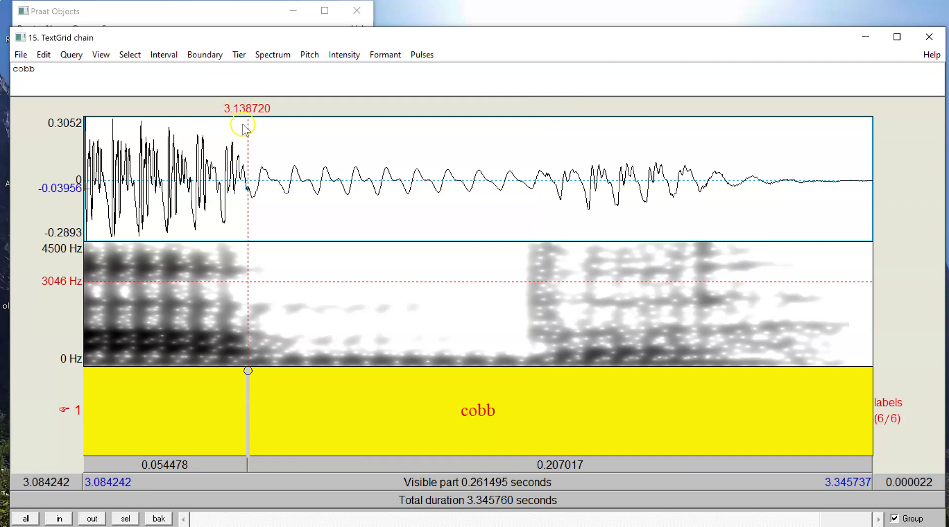
left_click_drag(536, 174, 246, 184)
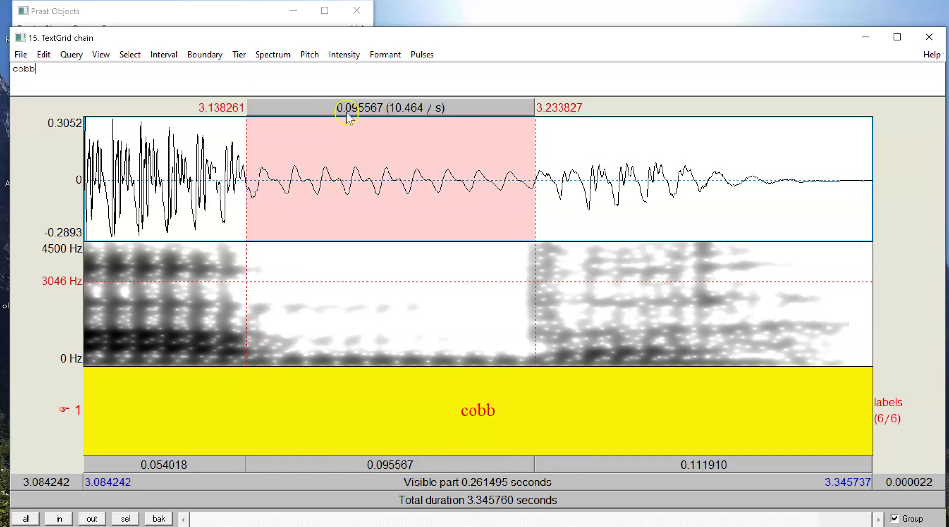
left_click(92, 519)
Step: Select and play the final closures of got (0.172134 s) and get (0.156626 s)
left_click(90, 519)
left_click_drag(737, 519, 676, 517)
left_click_drag(417, 171, 262, 208)
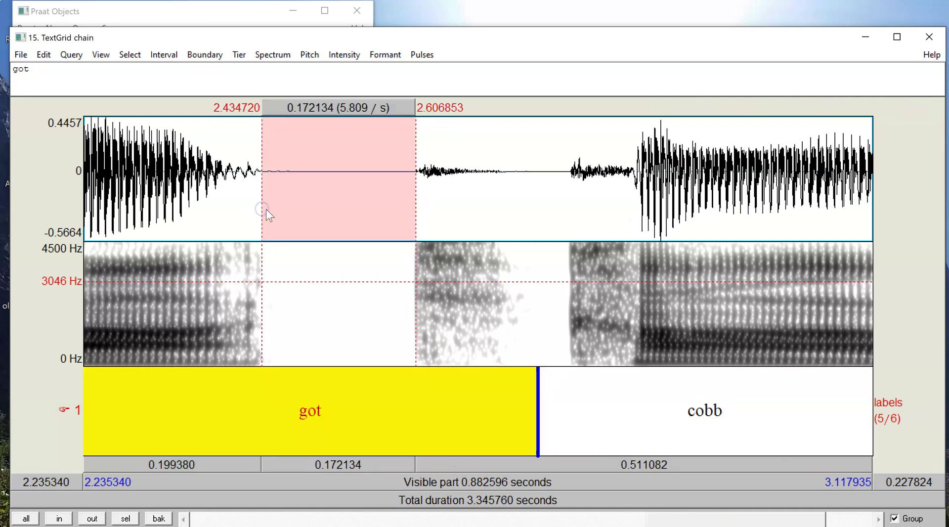
left_click(290, 107)
left_click_drag(718, 519, 459, 206)
left_click(510, 120)
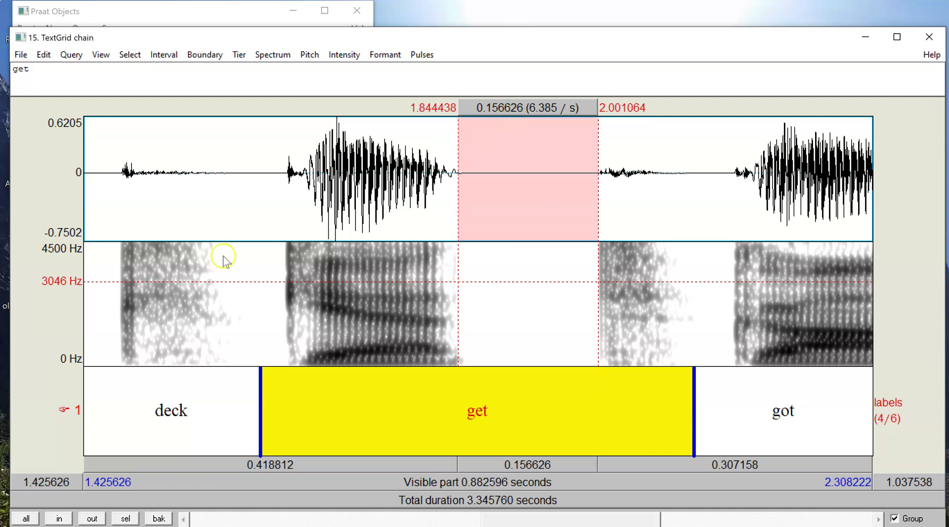
Step: Measure the final closures of deck (0.118633 s) and bet (0.192293 s), then select bet
left_click(191, 520)
mouse_move(754, 174)
left_mouse_down()
mouse_move(663, 195)
mouse_move(648, 187)
left_mouse_up()
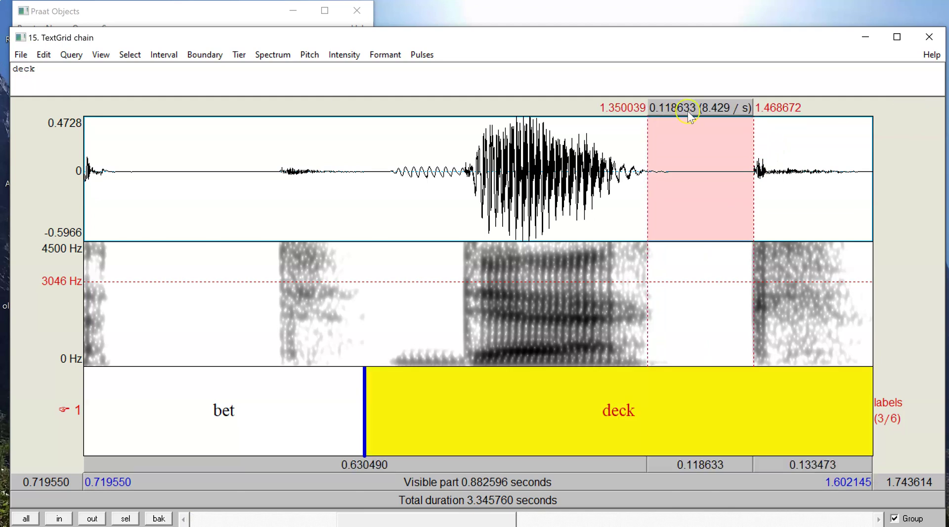
left_click_drag(279, 174, 107, 205)
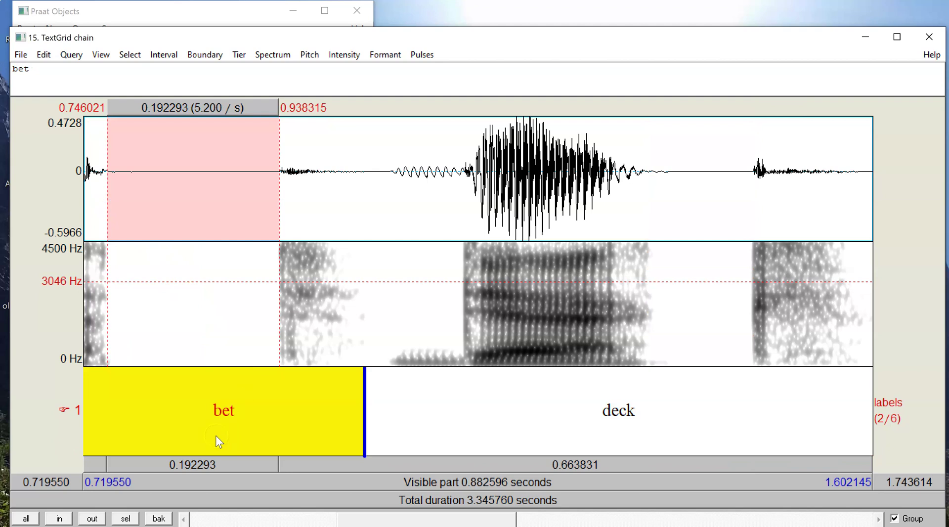
left_click(186, 519)
left_click(520, 380)
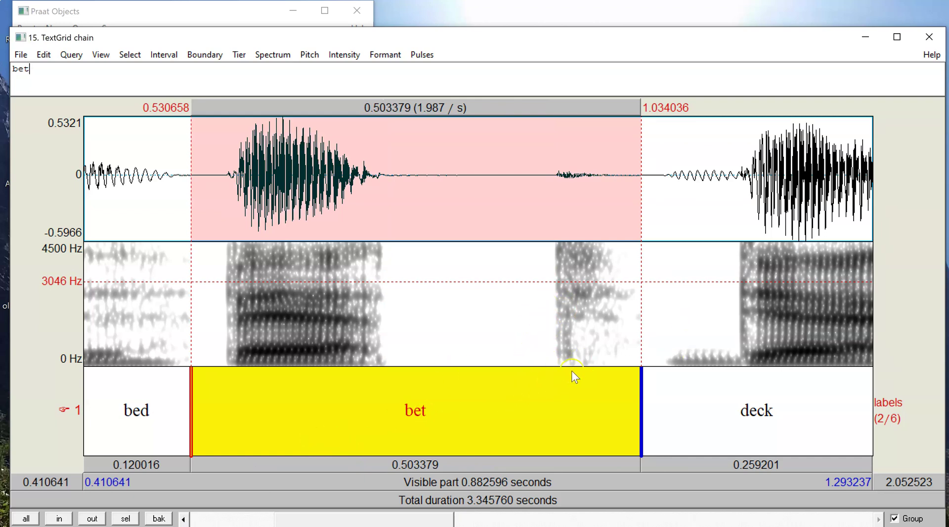
Step: Display all six words from bed to cobb and place a point at 1.990325 s in get
left_click(29, 517)
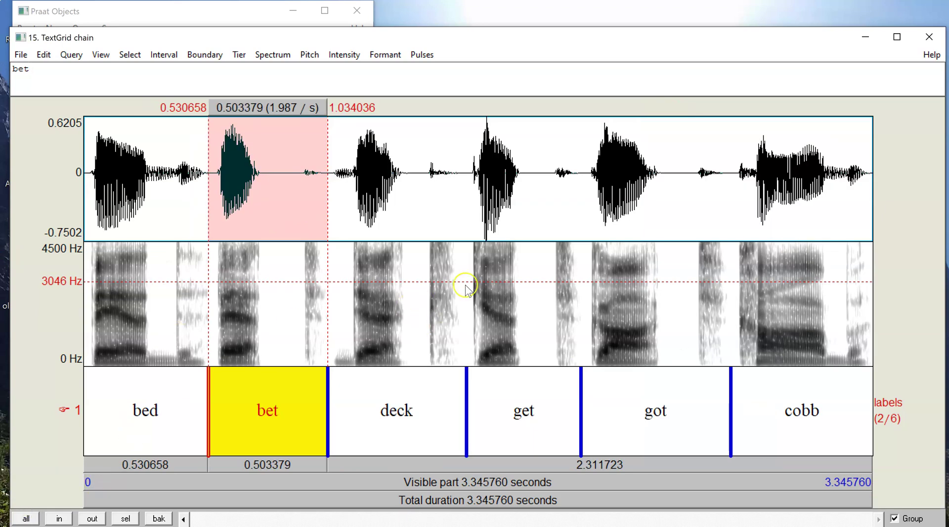
left_click(503, 252)
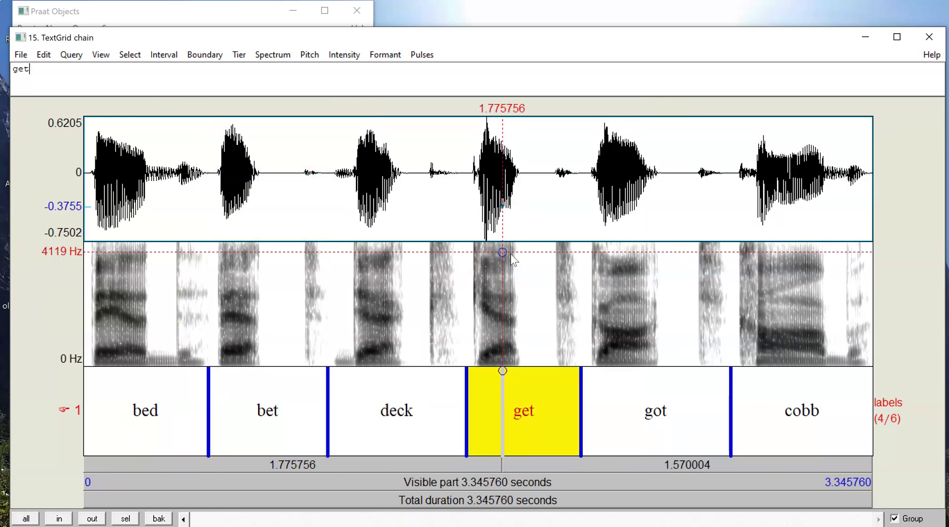
left_click(554, 270)
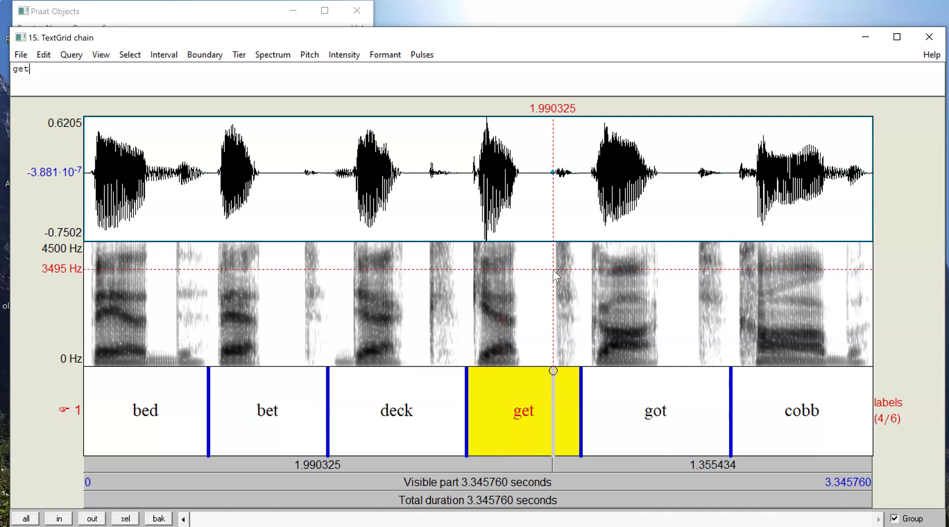